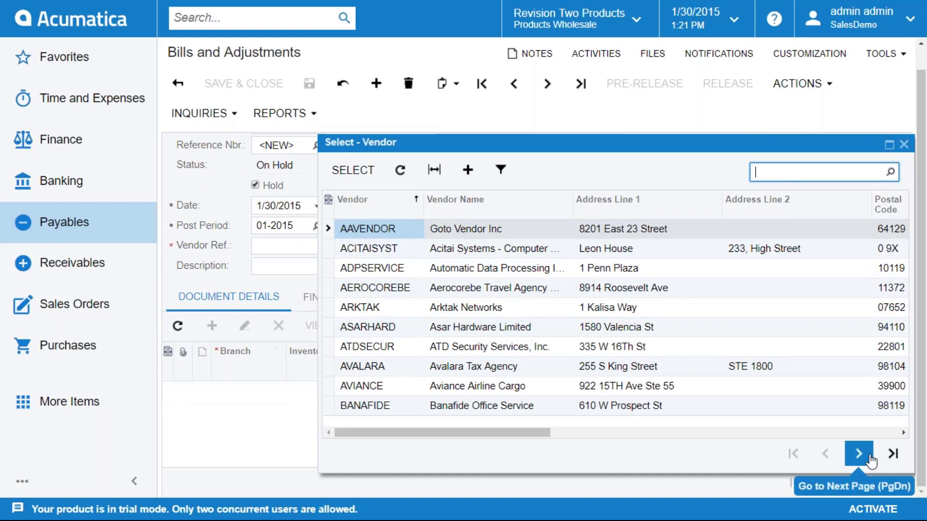
Select Business Software (BUSINSOFT) as the vendor for the new bill
left_click(858, 454)
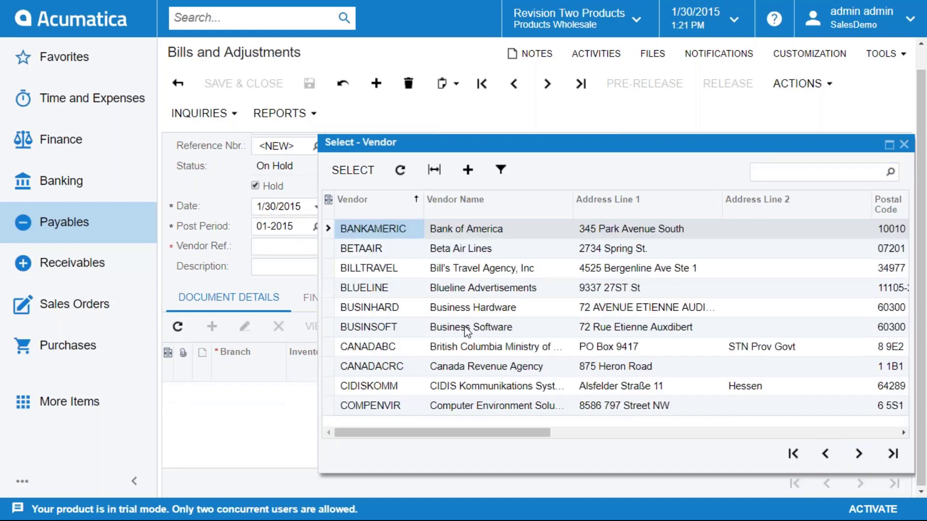
double_click(466, 328)
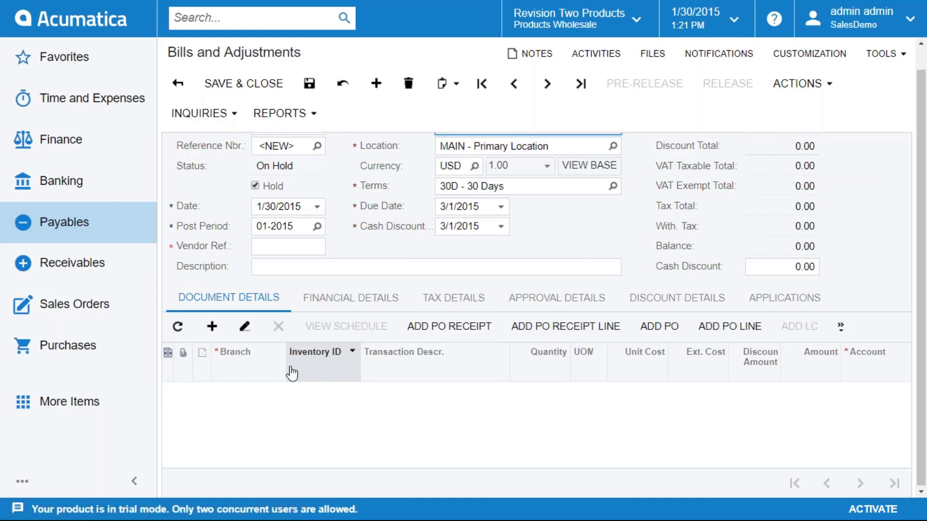
left_click(261, 390)
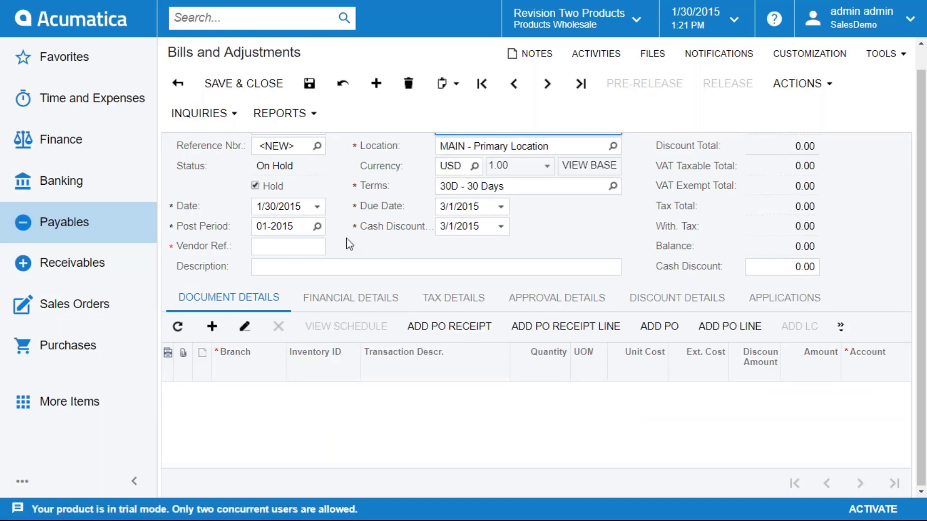
Enter 00205B as the bill's vendor reference
left_click(299, 251)
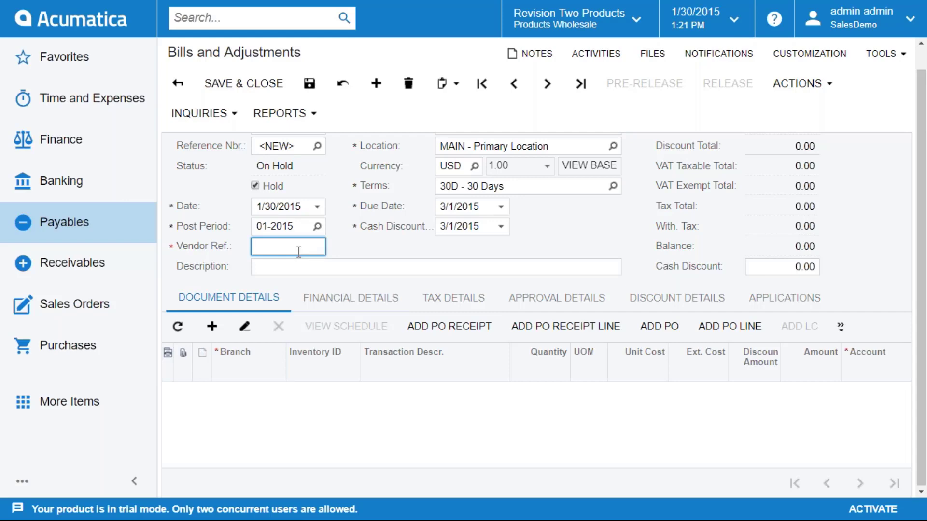
type("0")
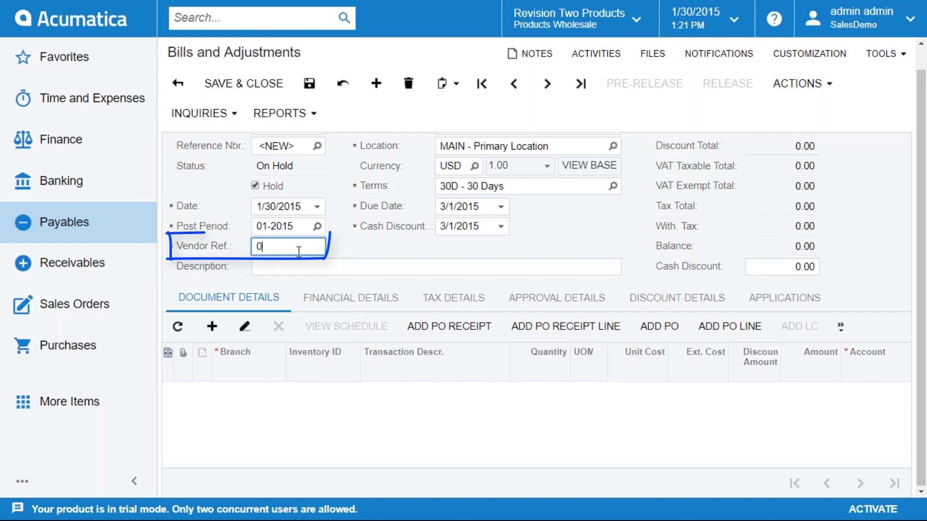
type("020")
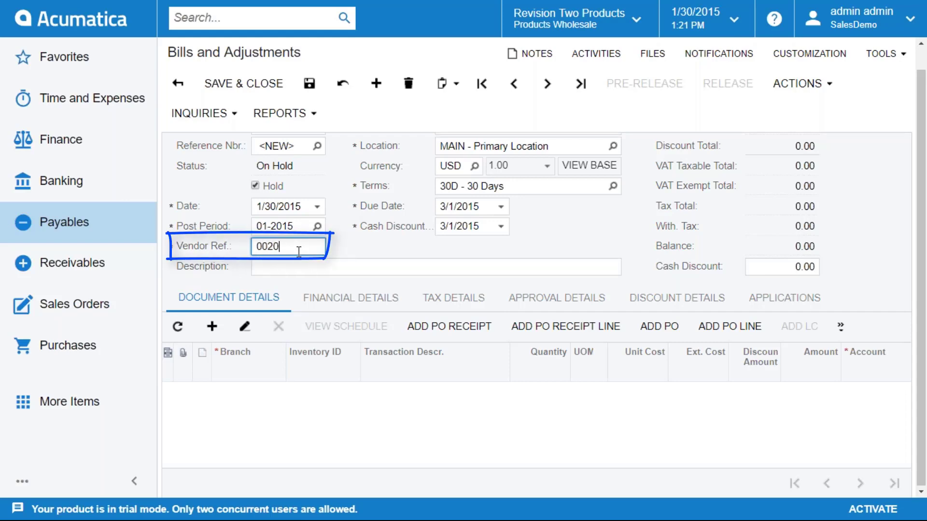
type("5B")
double_click(299, 251)
type("00205B")
key("Tab")
key("Tab")
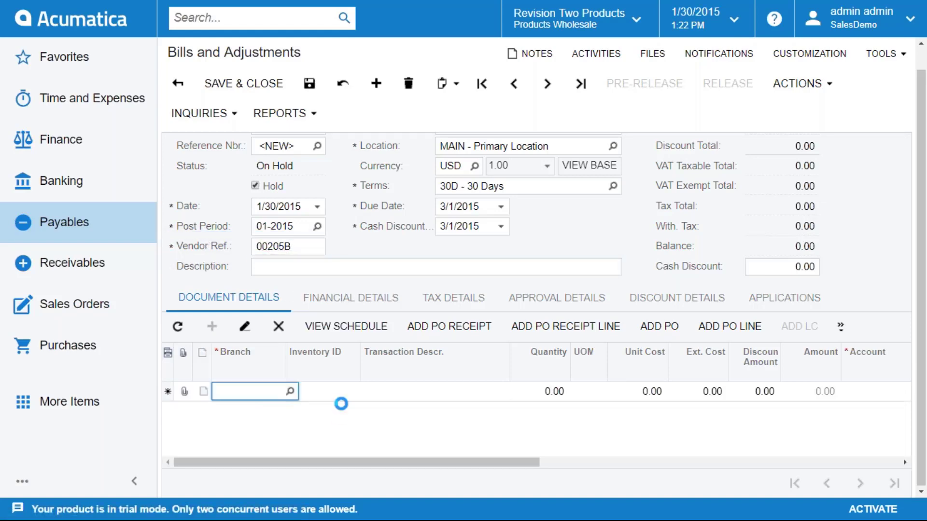
Enter an extended cost of 150 on the bill's new document details line
left_click(698, 392)
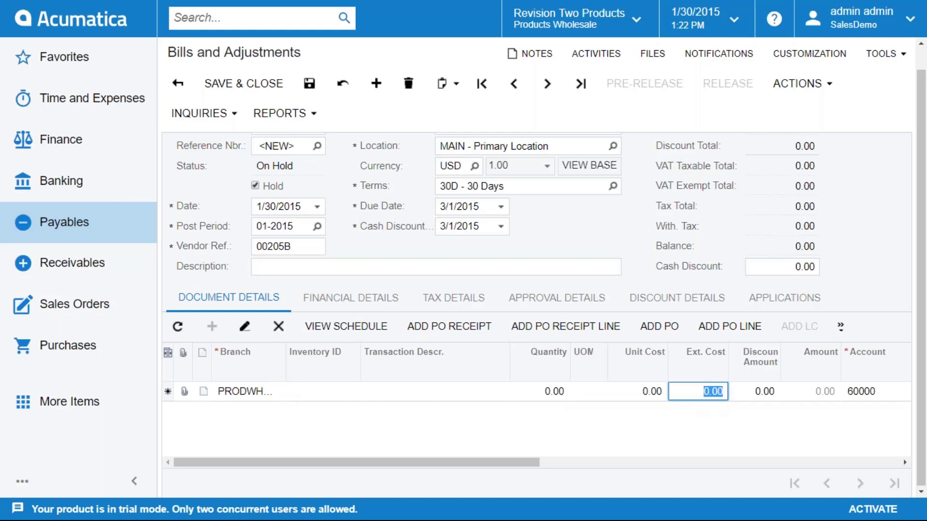
type("150")
key("Tab")
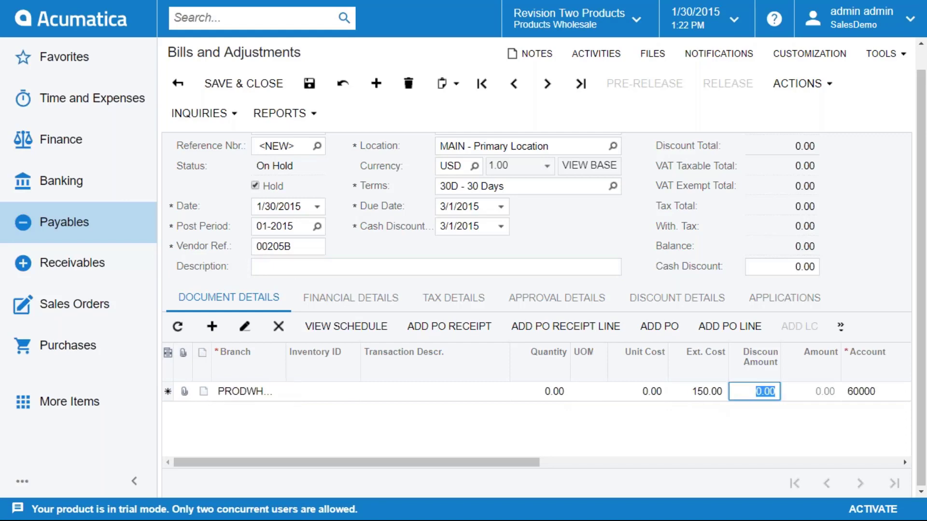
Take the bill off hold and pre-release it
scroll(569, 471, "right", 5)
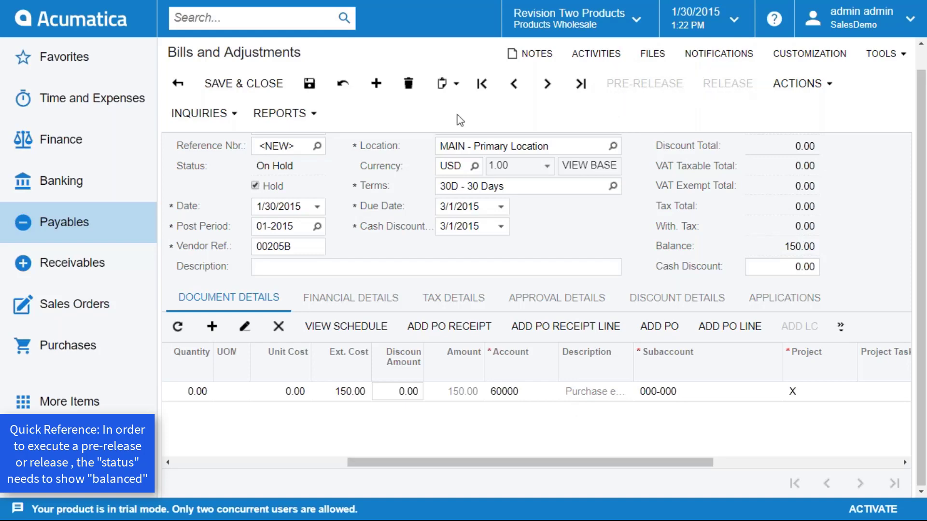
left_click(254, 187)
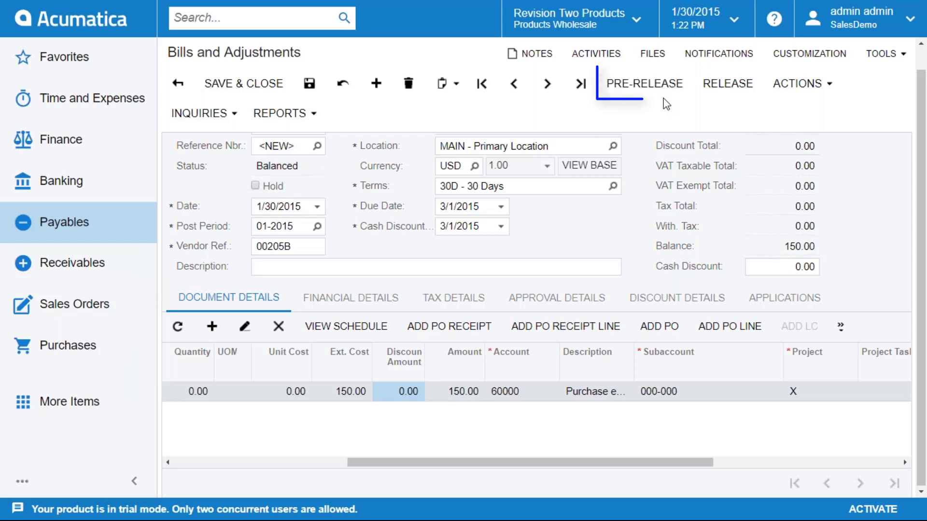
left_click(631, 90)
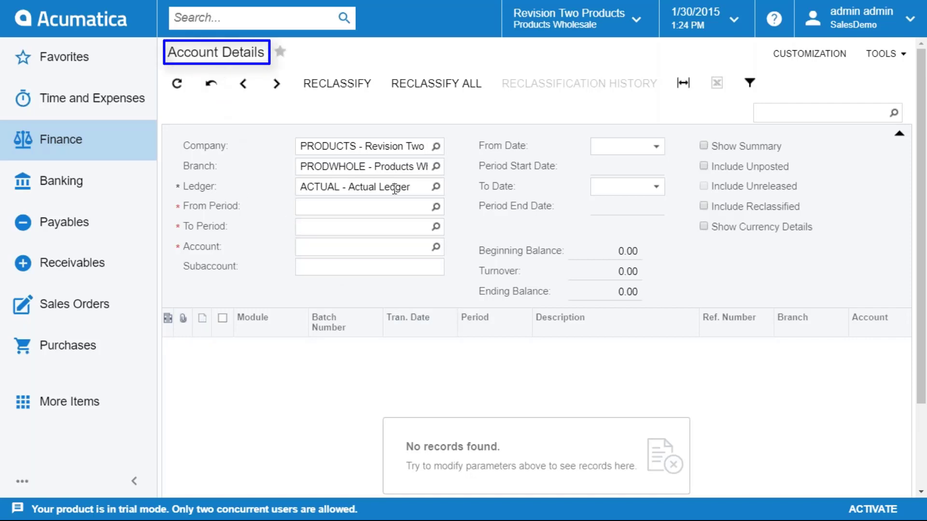
Filter the account details by From Period 01-2015 and the 10100 Petty Cash account
left_click(435, 207)
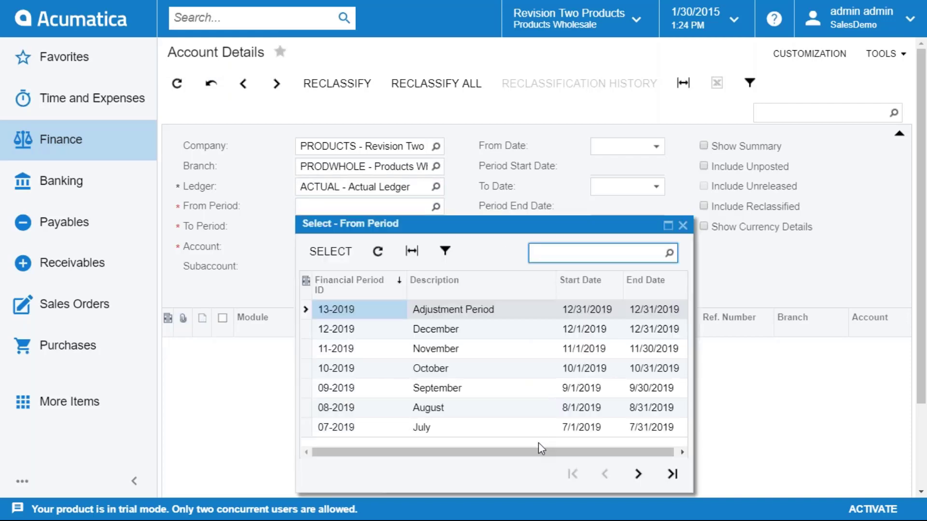
left_click(638, 474)
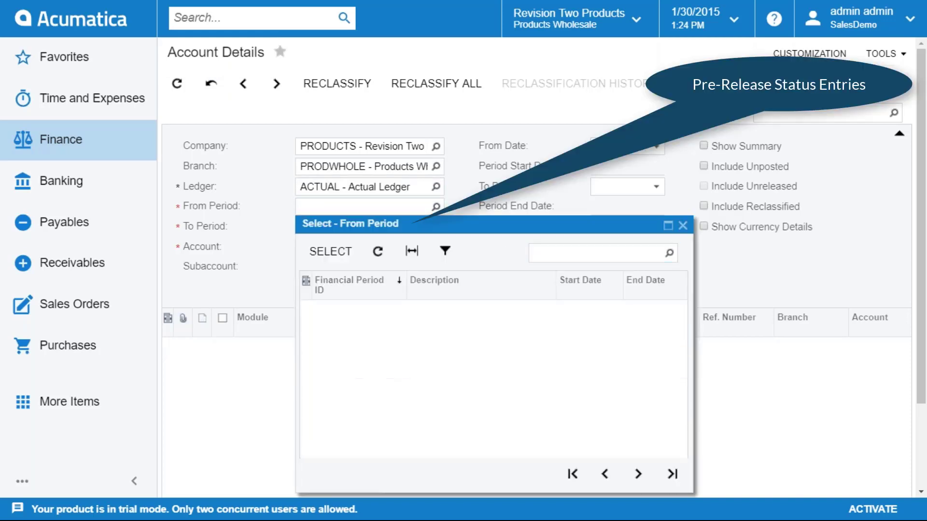
left_click(638, 474)
left_click(638, 474)
left_click(638, 475)
left_click(638, 474)
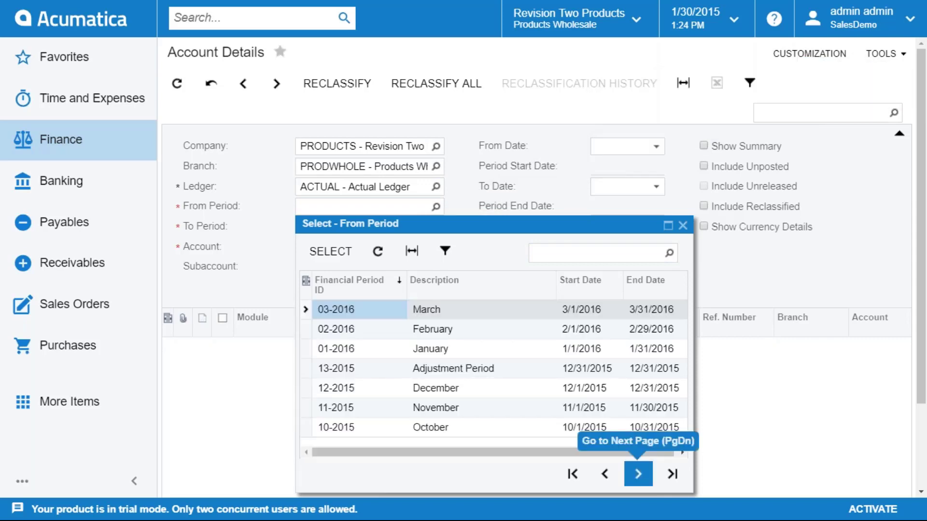
left_click(638, 475)
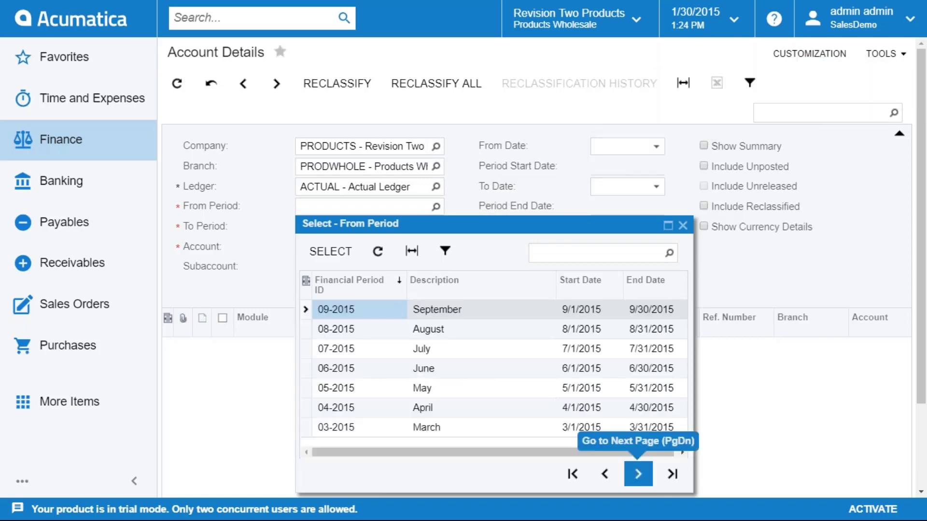
left_click(638, 475)
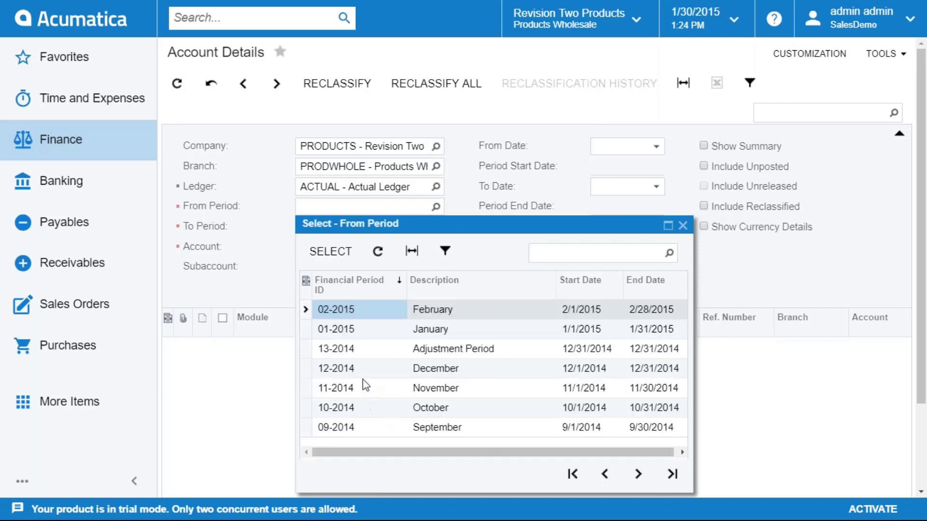
double_click(362, 329)
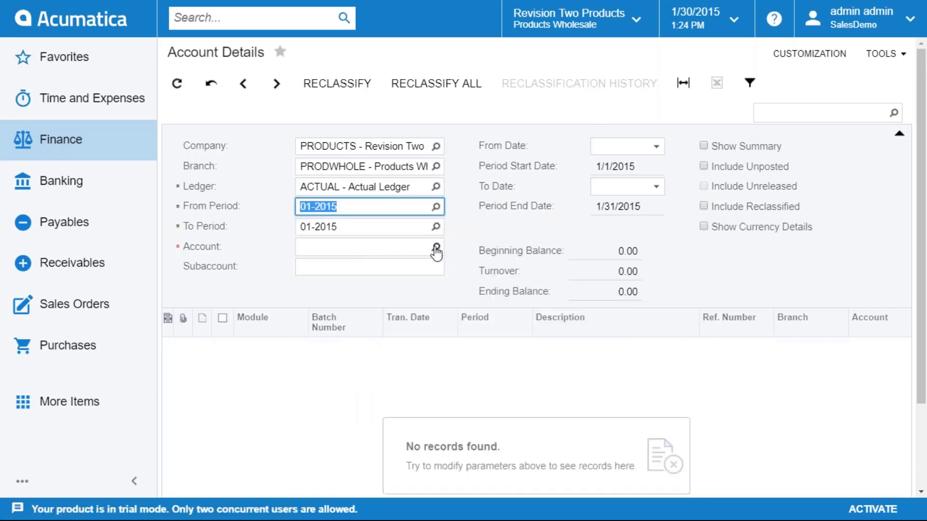
left_click(436, 246)
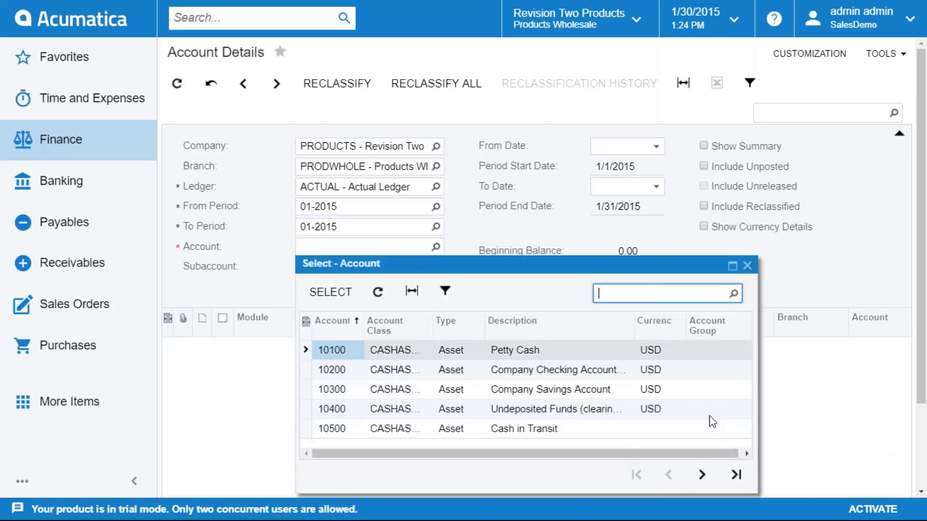
double_click(352, 352)
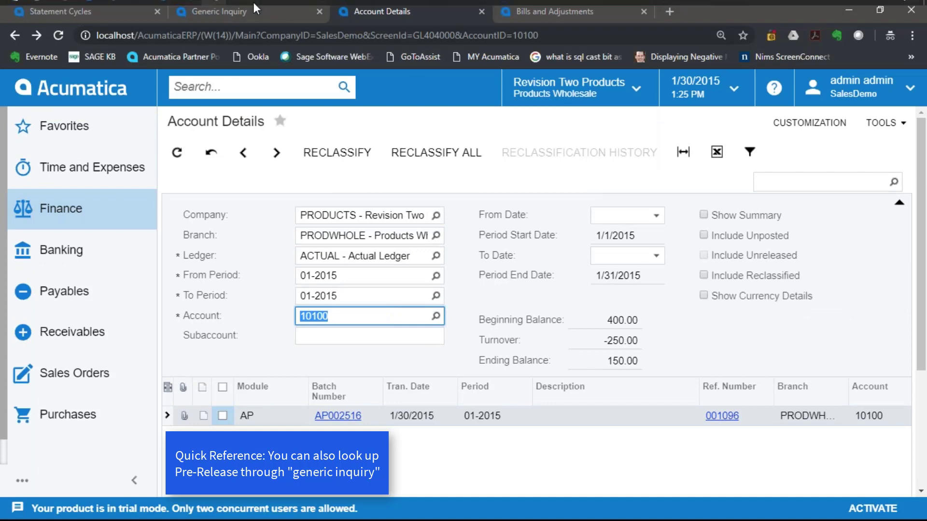
Switch to the Generic Inquiry page and review the PreRelease inquiry's settings and table relations
left_click(253, 2)
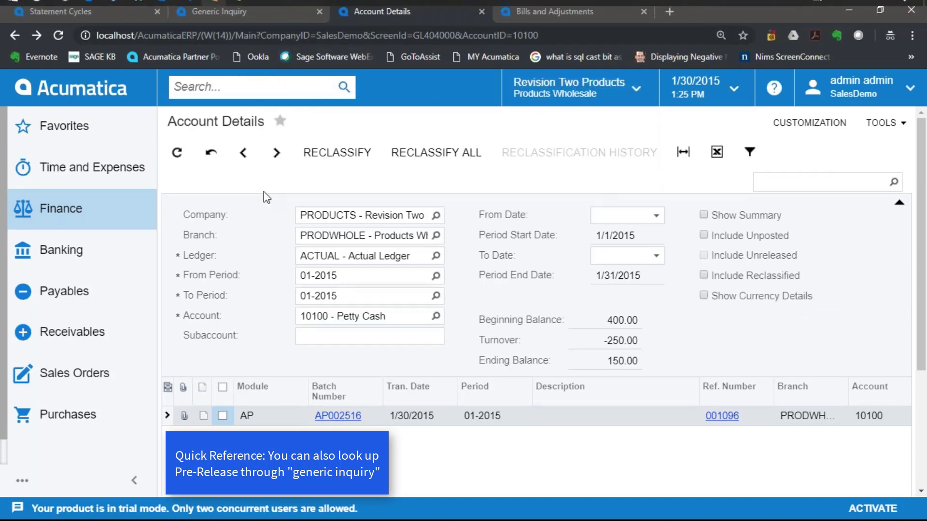
left_click(278, 19)
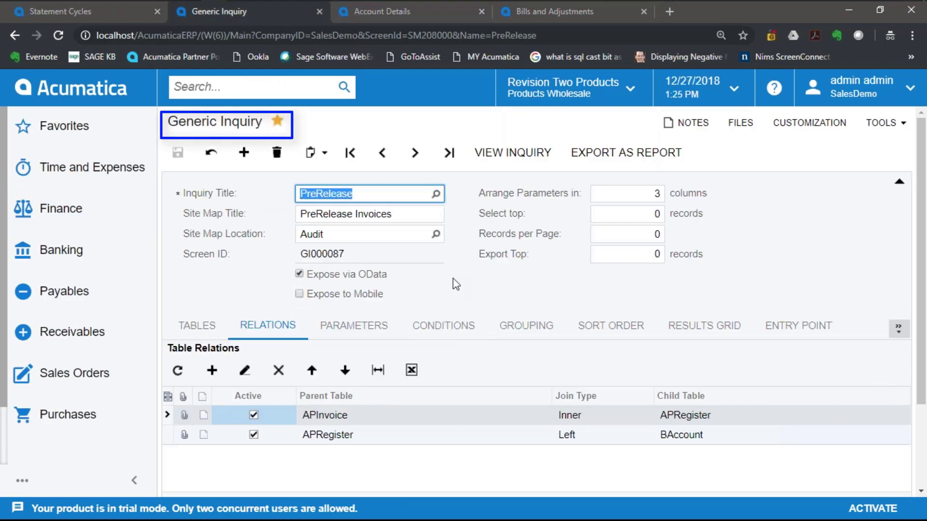
scroll(456, 285, "down", 2)
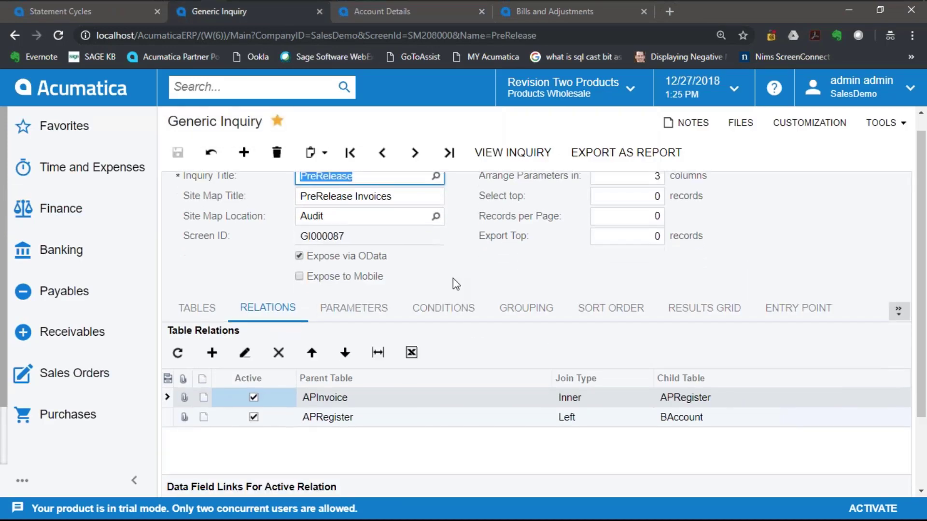
scroll(377, 227, "up", 2)
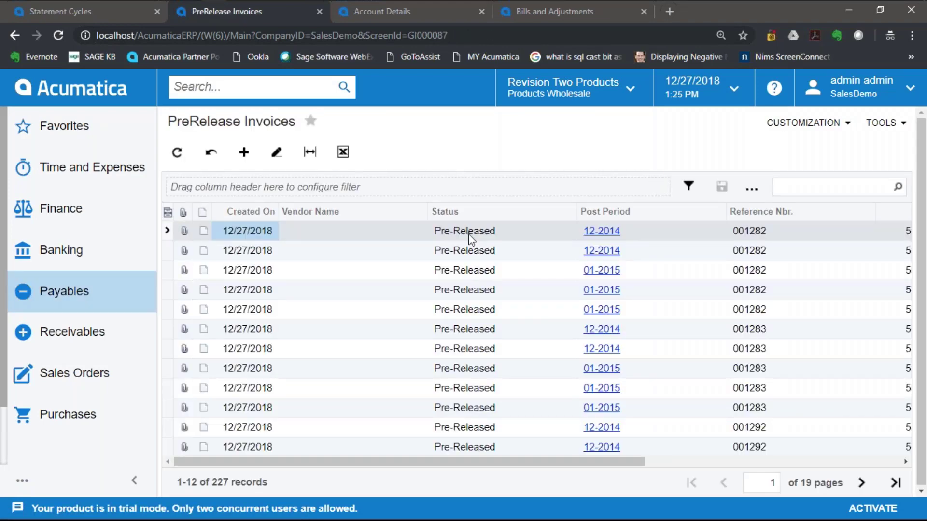
Examine the PreRelease Invoices list across its columns, from status and post period to amount, balance and due date
left_click_drag(460, 465, 783, 464)
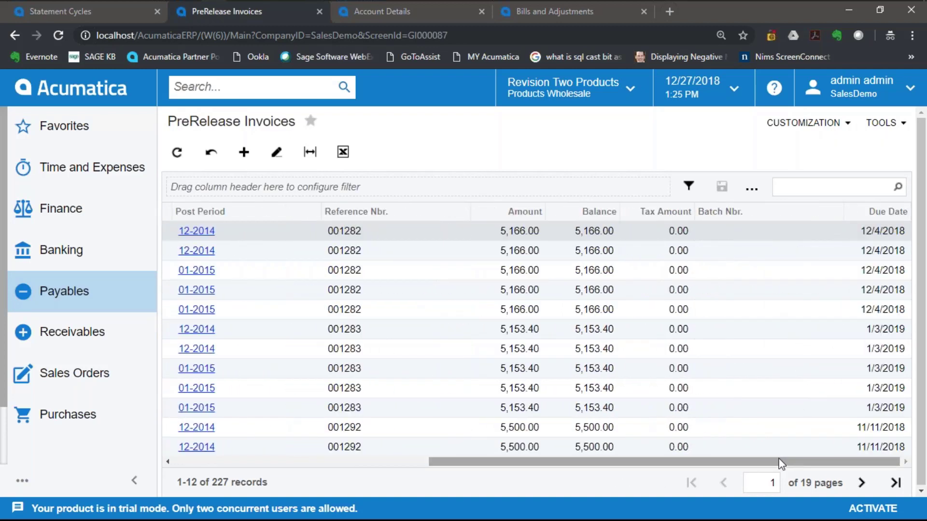
left_click_drag(575, 463, 335, 461)
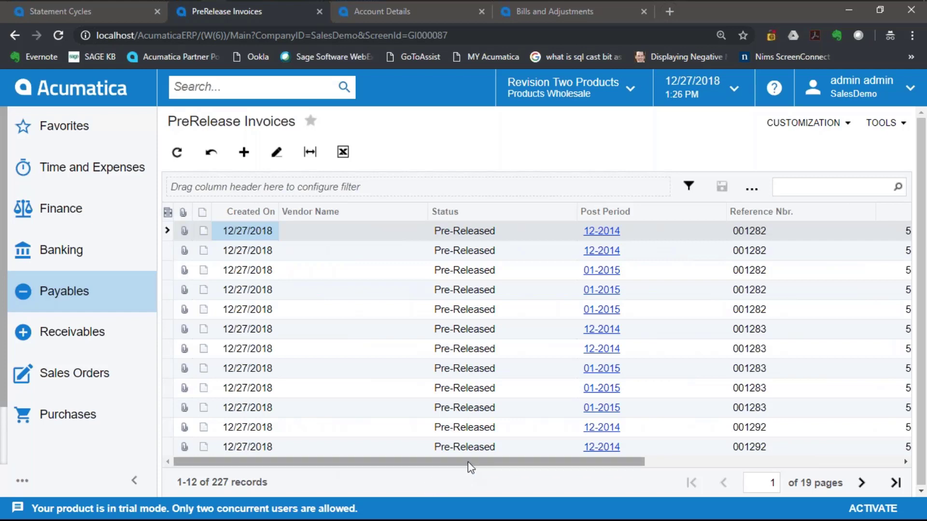
left_click_drag(471, 466, 542, 479)
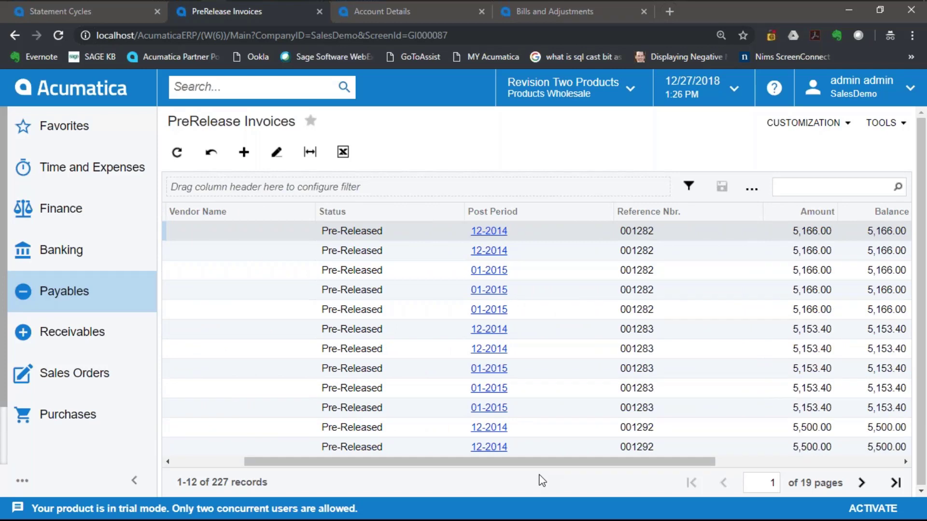
left_click_drag(541, 462, 400, 466)
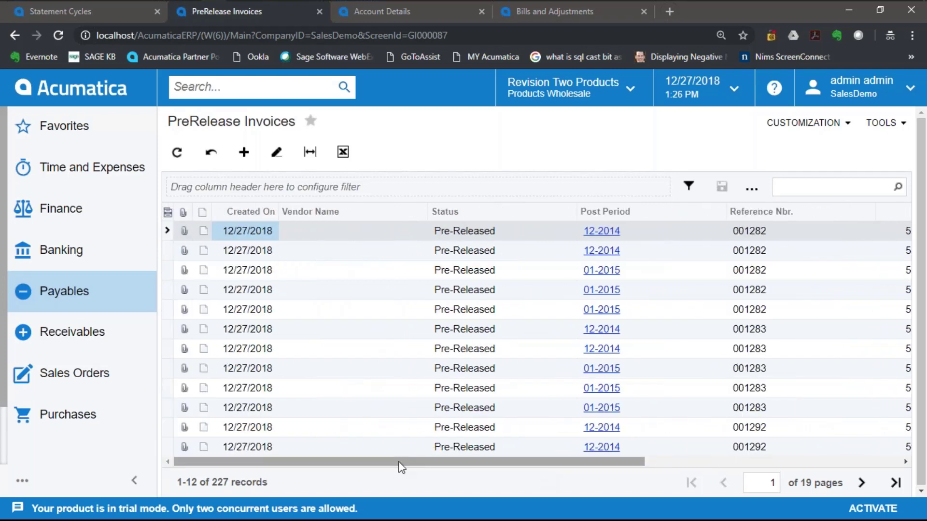